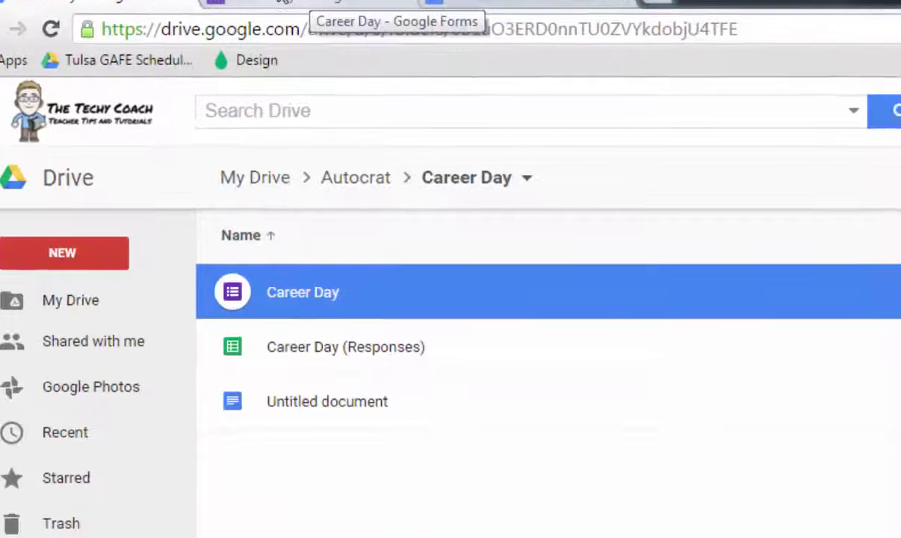
Step: Open the Career Day form and scroll through its Name, Homeroom Teacher and Session questions
click(362, 16)
scroll(298, 386, up, 4)
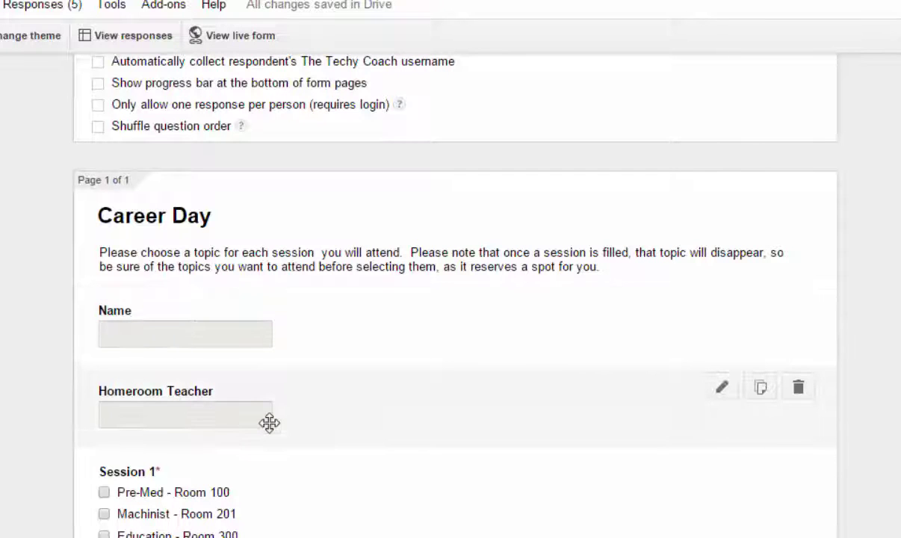
scroll(285, 454, down, 1)
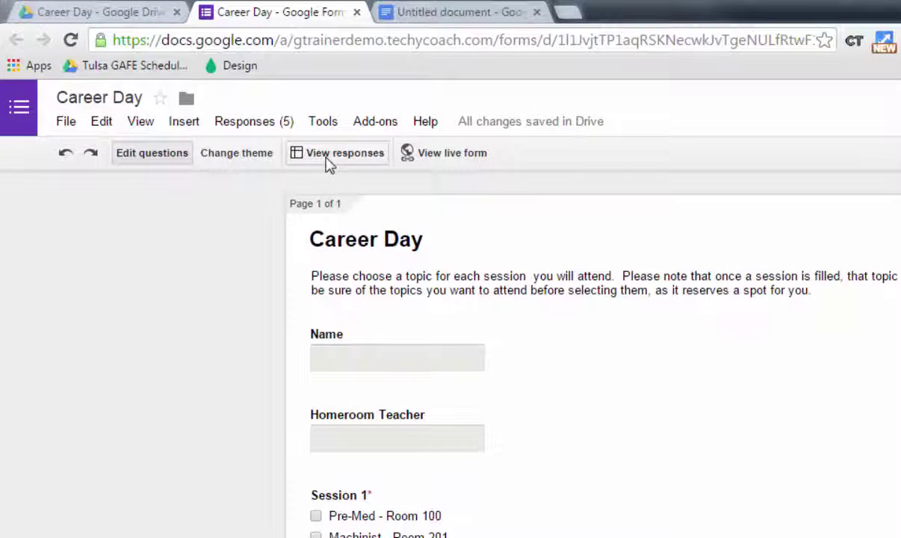
Step: Go back to the Career Day folder listing, then return to the Career Day form
click(95, 11)
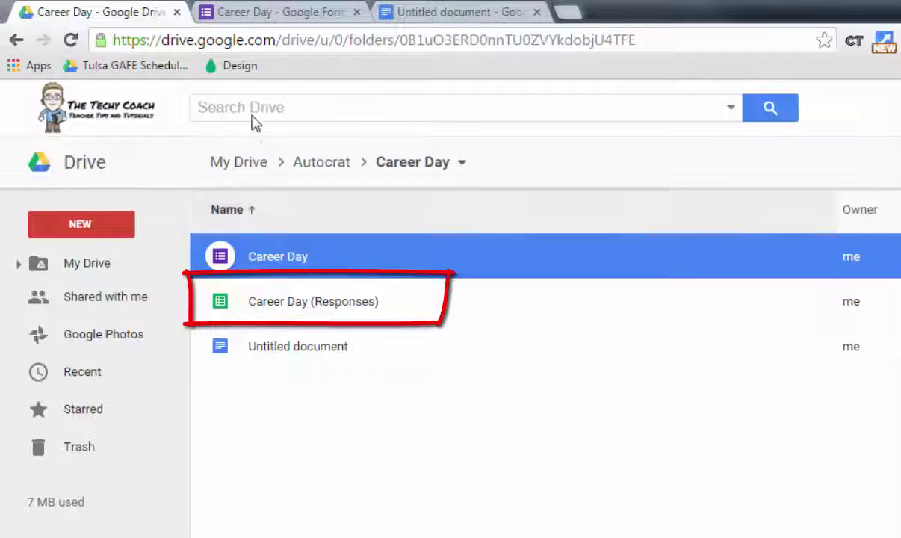
click(256, 10)
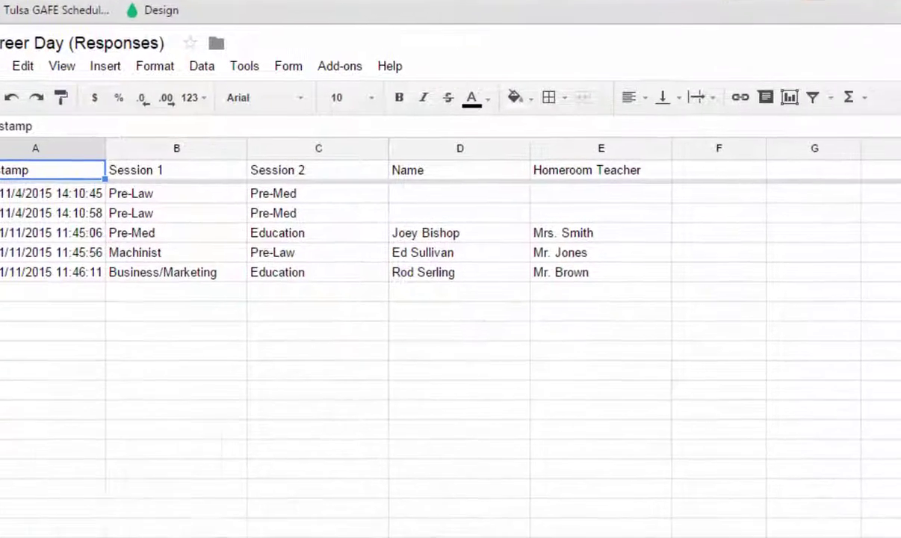
click(604, 13)
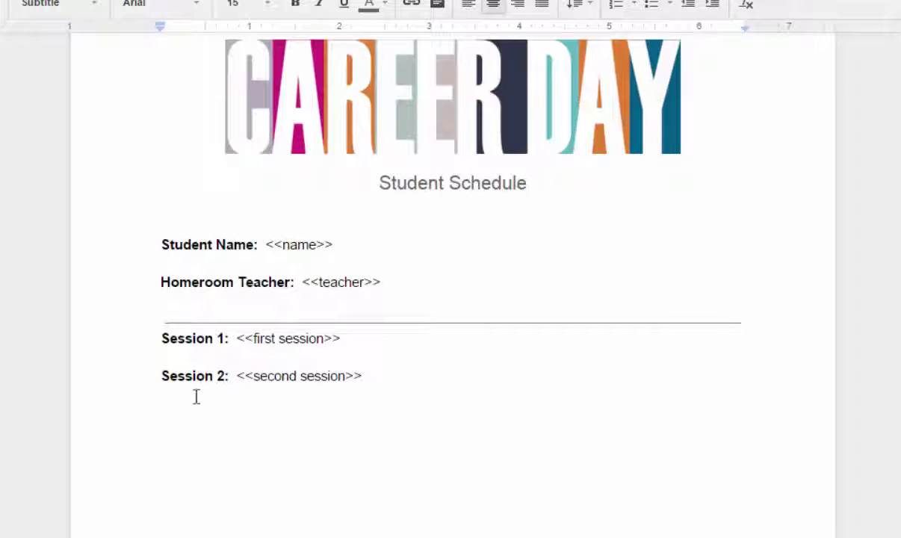
drag(266, 244, 309, 244)
drag(372, 112, 433, 112)
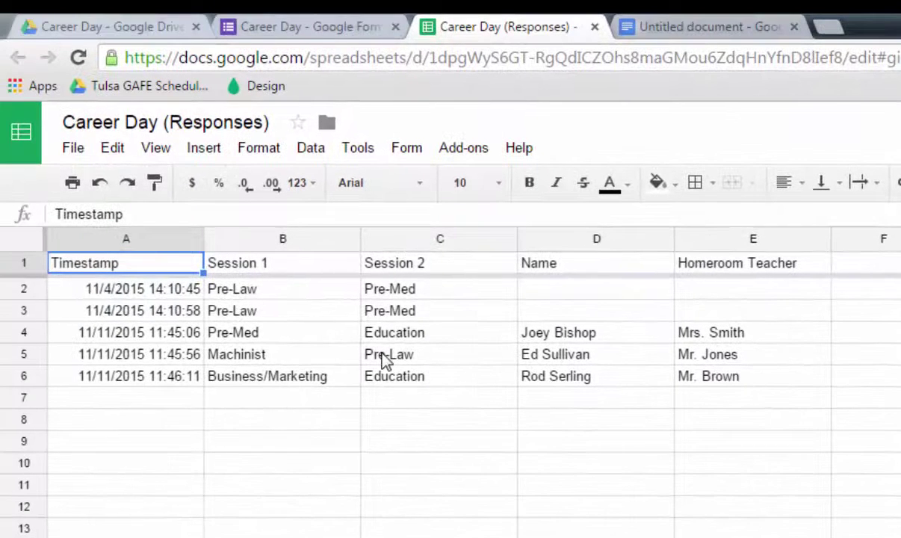
click(457, 153)
mouse_move(445, 188)
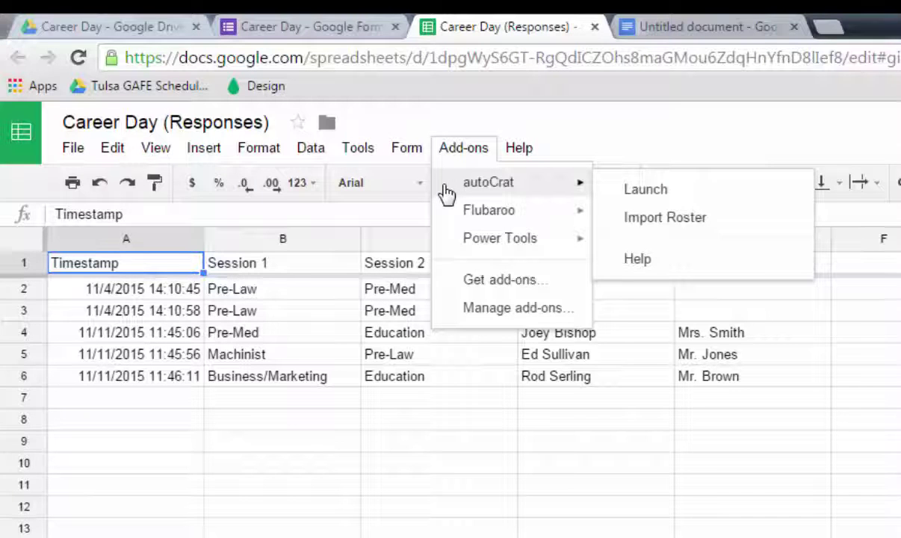
click(496, 283)
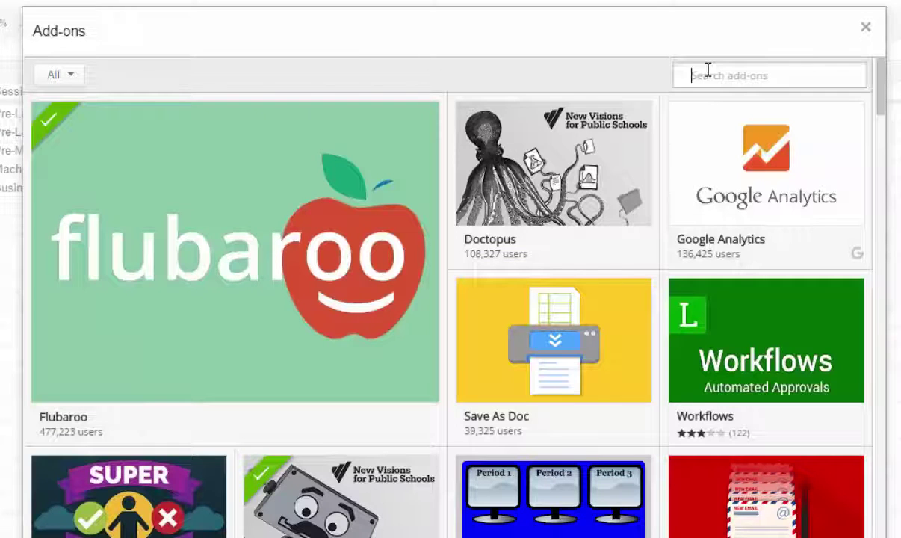
text(autocrat)
key(Return)
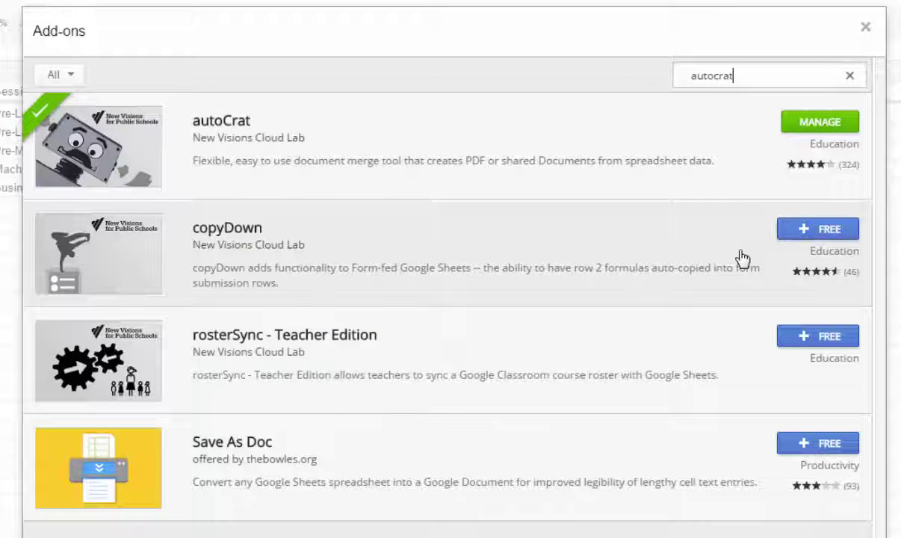
click(865, 29)
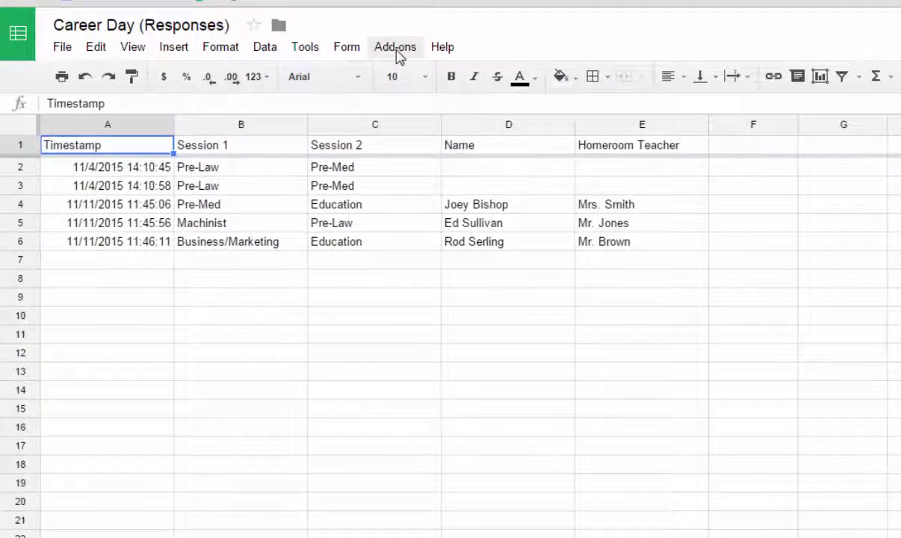
Step: Launch autoCrat from the Add-ons menu and start a new merge job
click(396, 48)
mouse_move(398, 79)
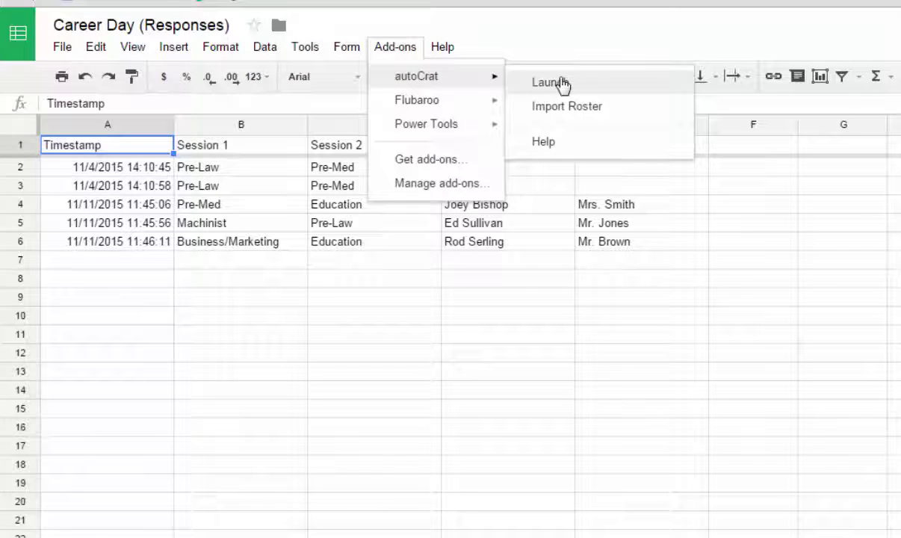
click(561, 84)
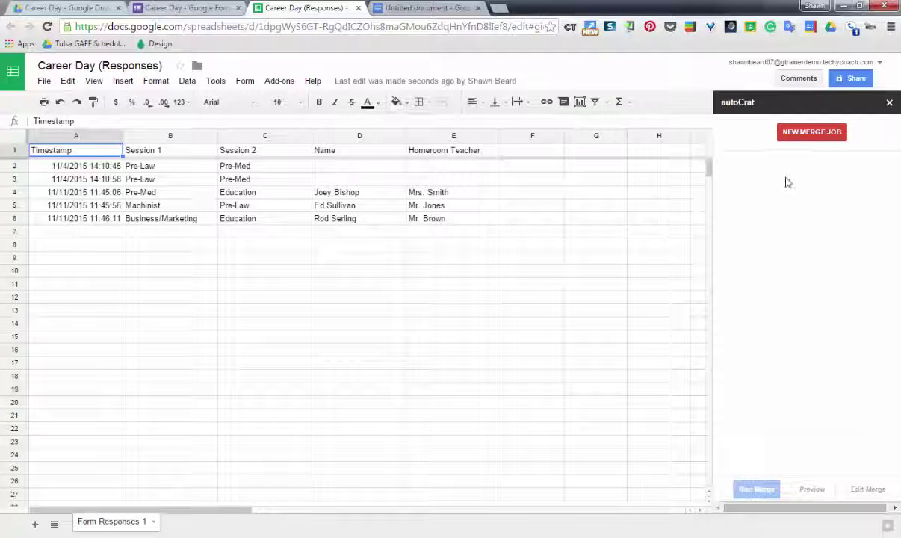
click(811, 134)
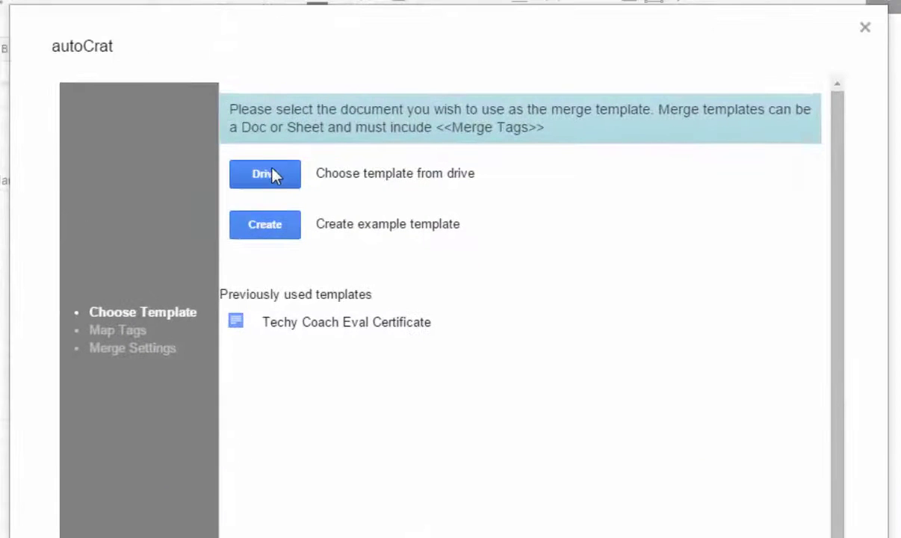
Step: Search Drive for 'student schedule' and pick the Student Schedule document as the merge template
click(263, 179)
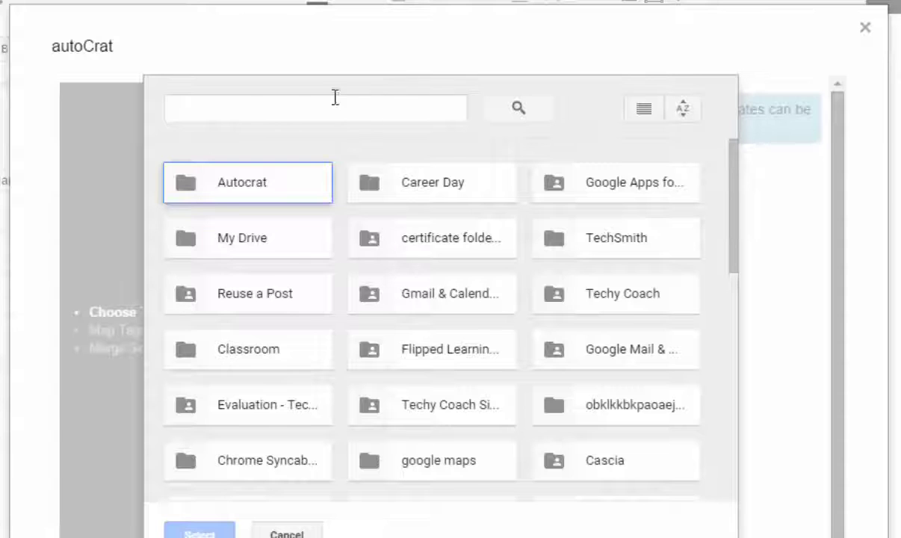
click(285, 111)
text(student schedule)
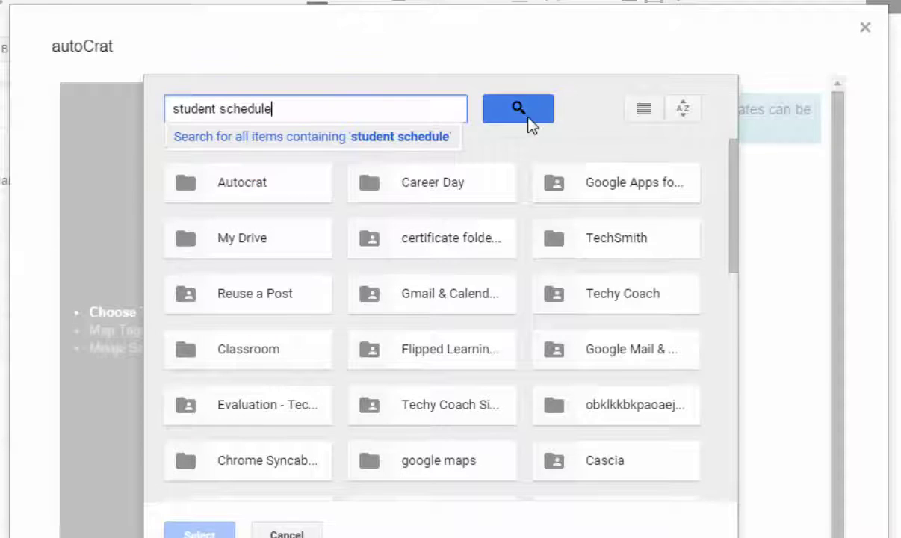
click(525, 113)
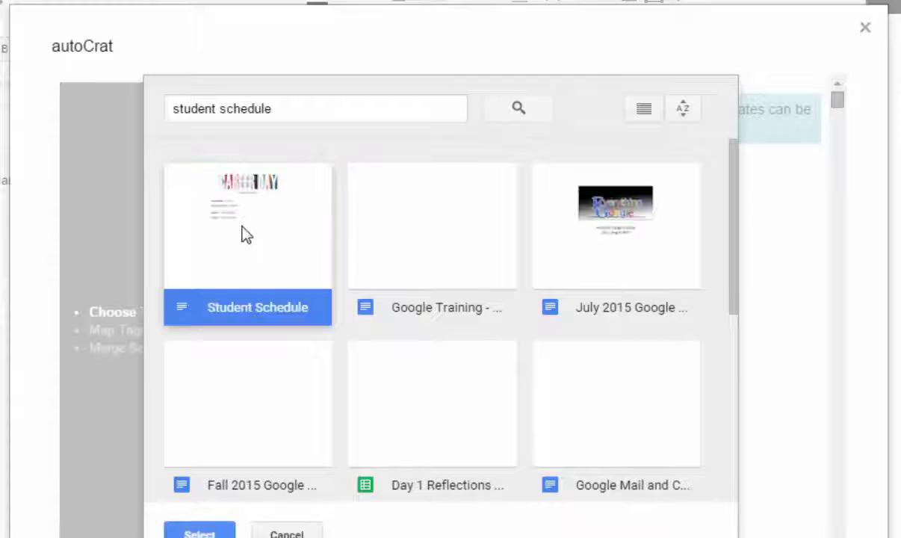
click(201, 532)
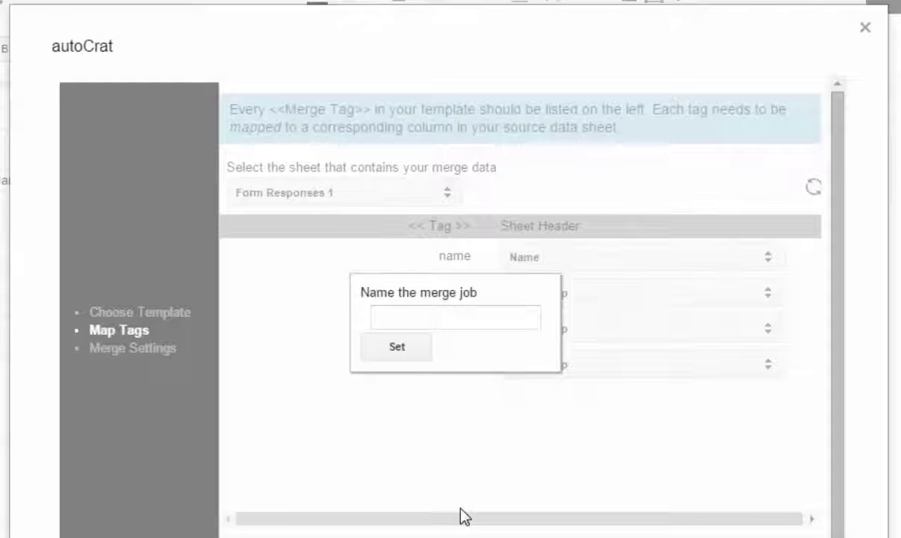
Step: Name the merge job 'Career Day Schedule' and confirm it
click(439, 322)
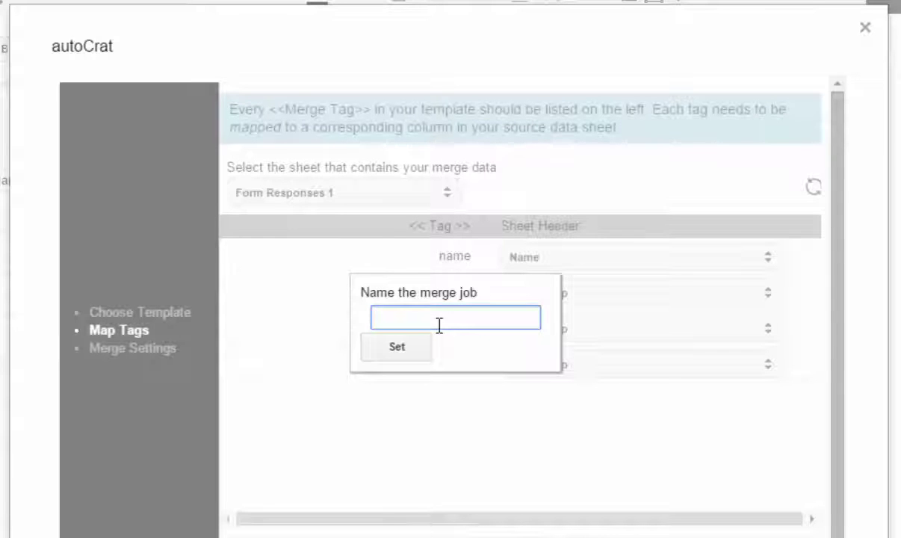
text(Career Day Schedule)
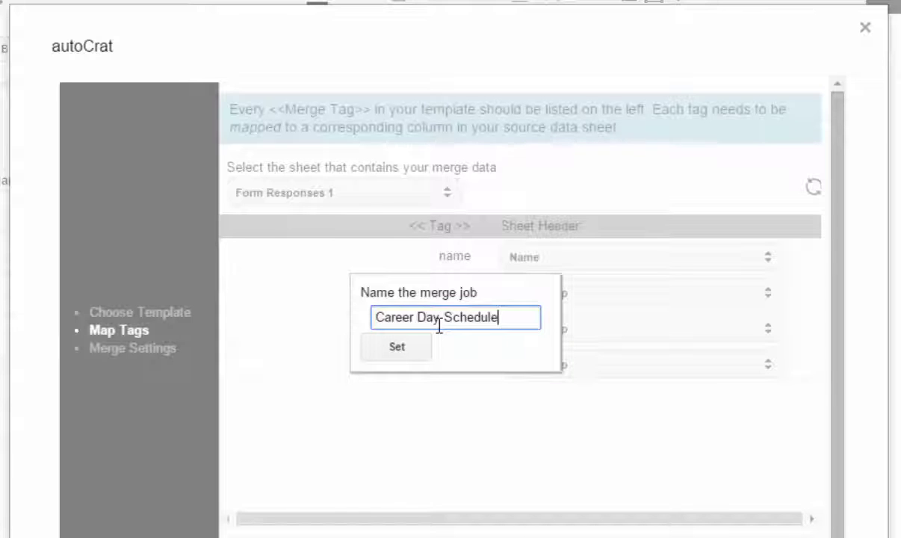
click(397, 348)
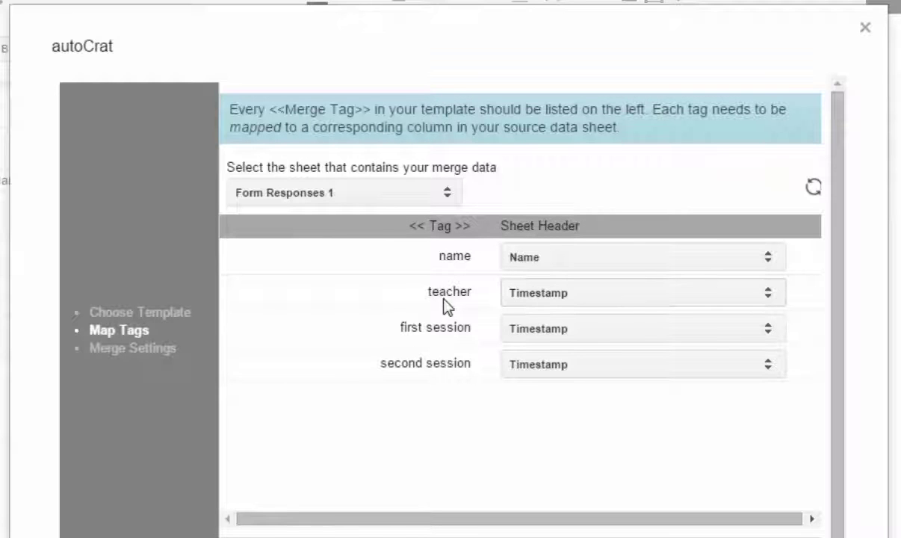
Step: Map teacher to Homeroom Teacher, first session to Session 1, second session to Session 2, and continue
click(771, 300)
click(602, 370)
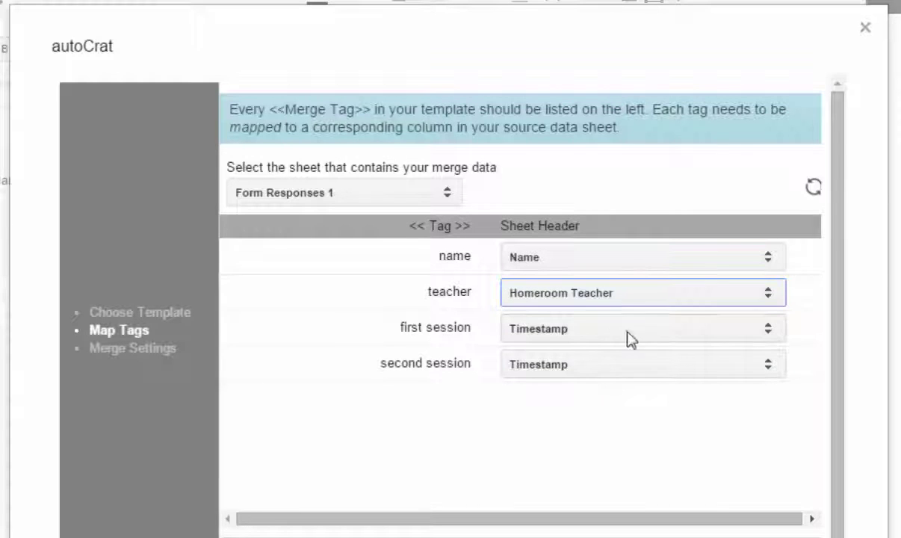
click(771, 330)
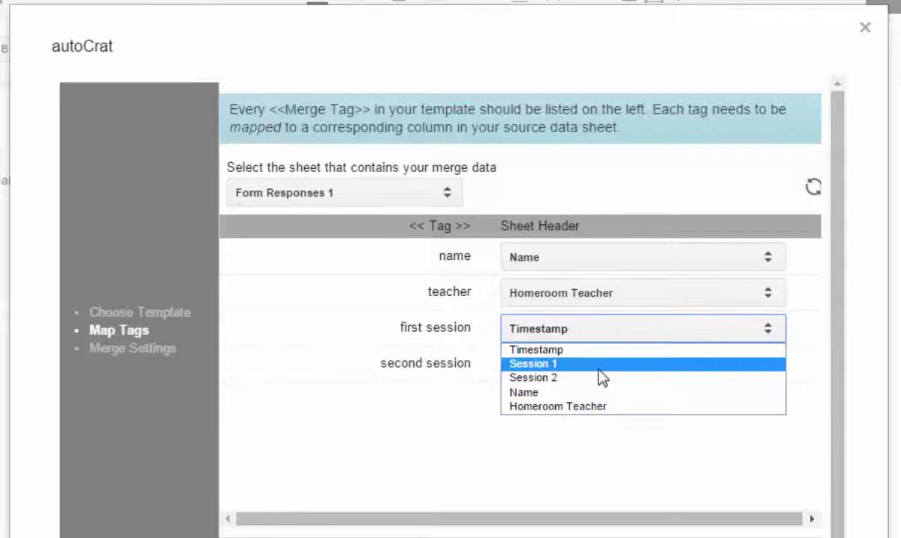
click(599, 366)
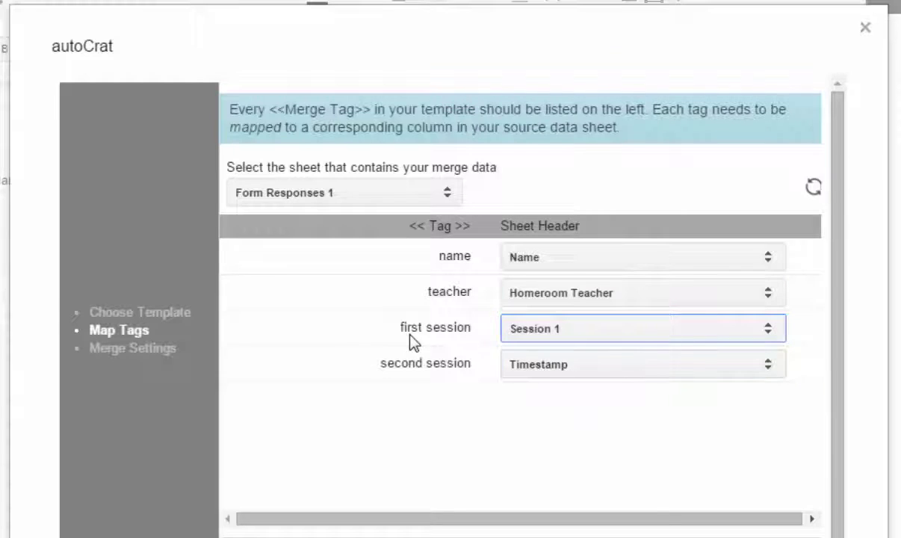
click(771, 366)
click(608, 413)
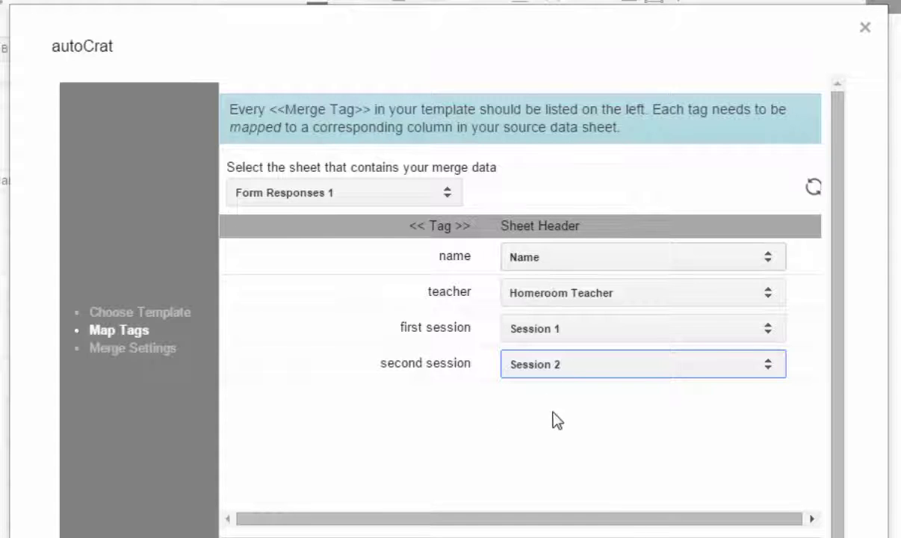
click(573, 534)
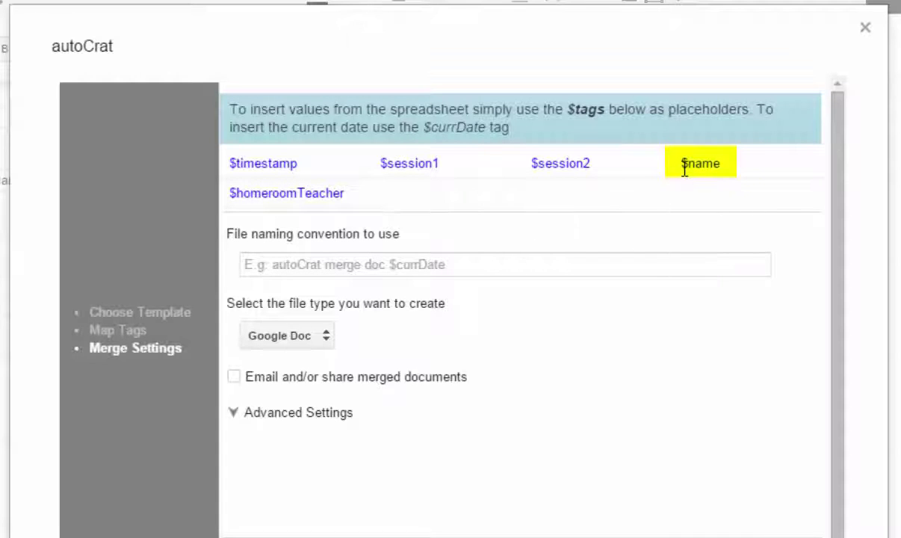
Step: Name merged files '$name Career Day Schedule' as Google Docs and enable emailing merged documents
click(433, 263)
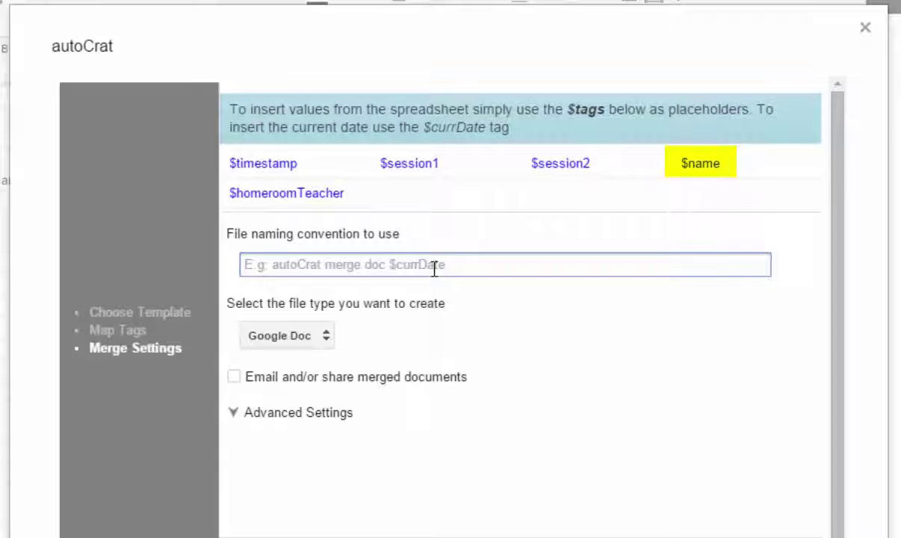
text($name)
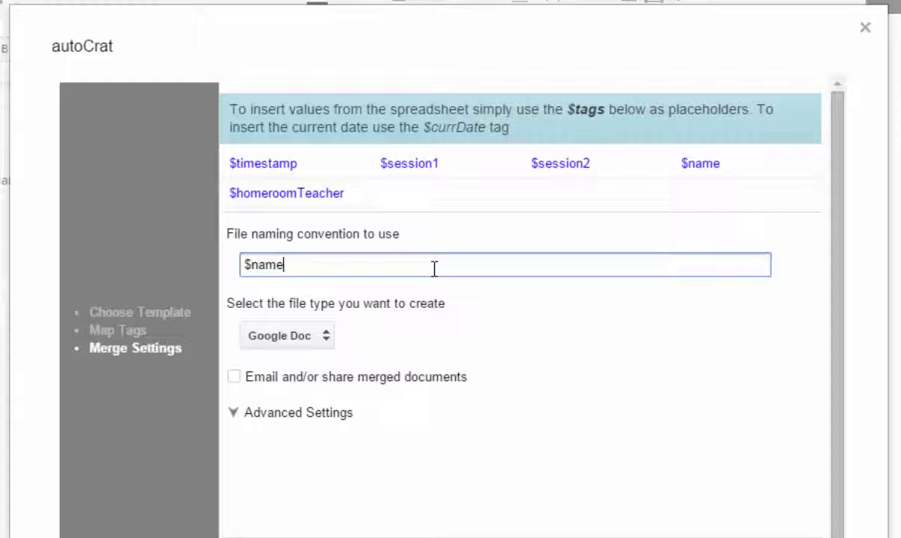
text( Career Day Schedule)
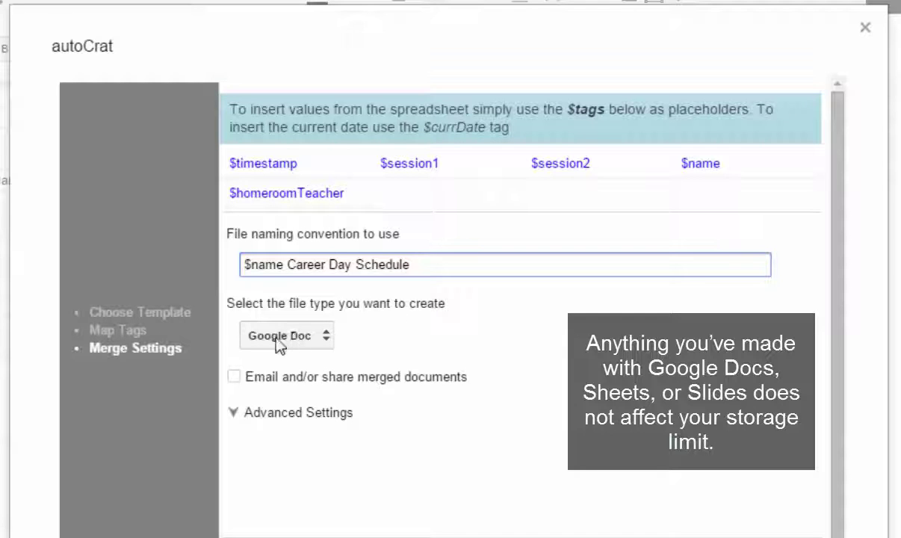
click(326, 340)
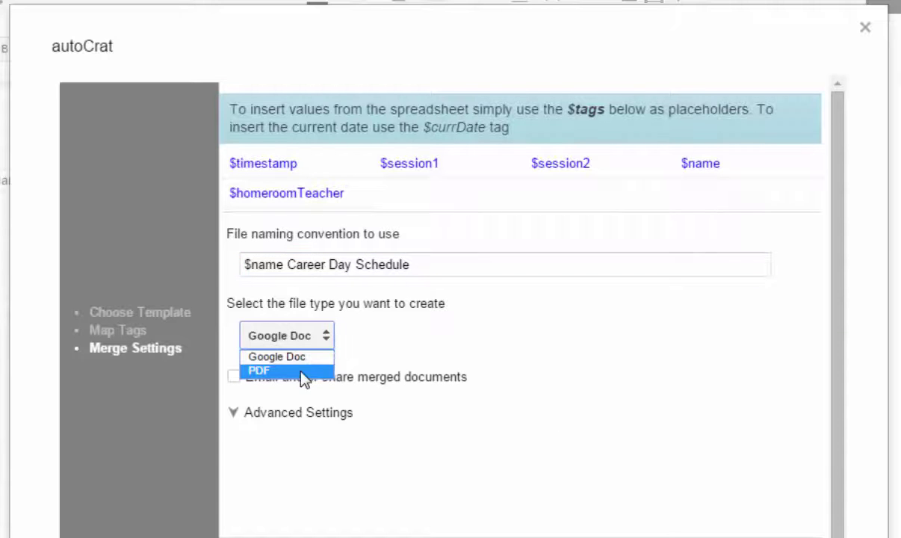
click(301, 357)
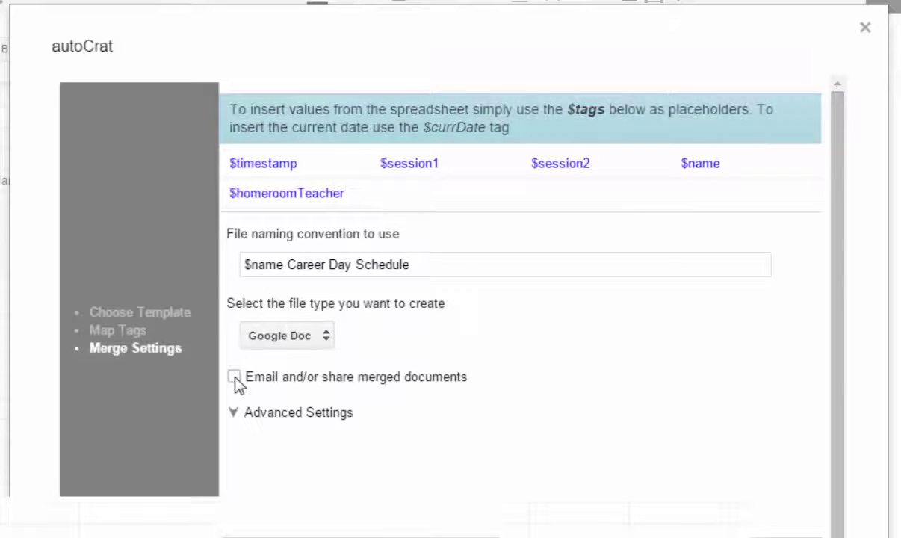
click(235, 378)
scroll(336, 394, down, 2)
Step: Enter the recipient's e-mail, subject '$name Career Day Schedule', and paste the thank-you message
click(328, 299)
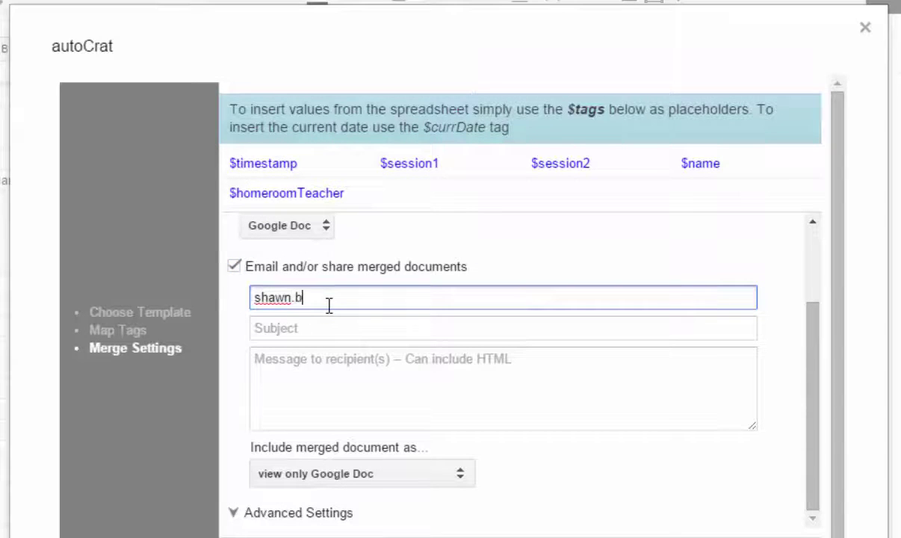
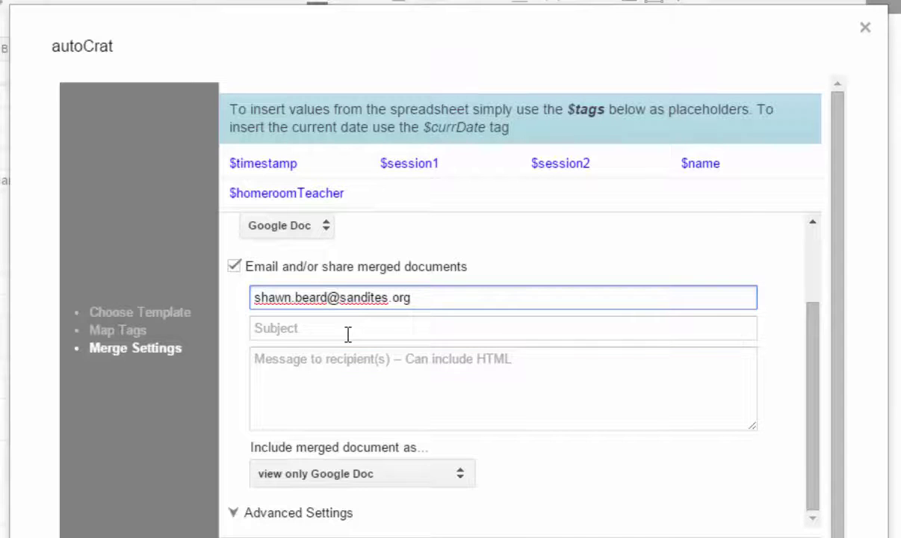
click(348, 333)
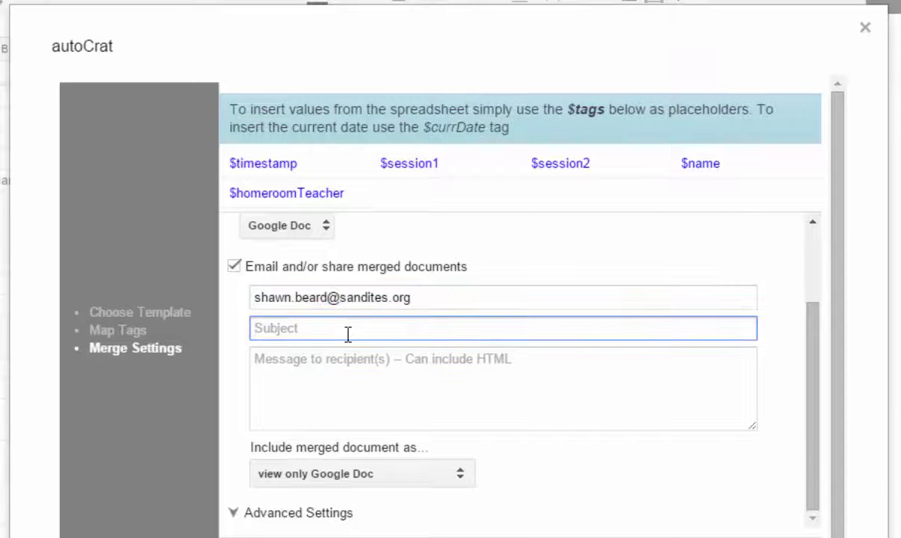
text($name Career Day Schedule)
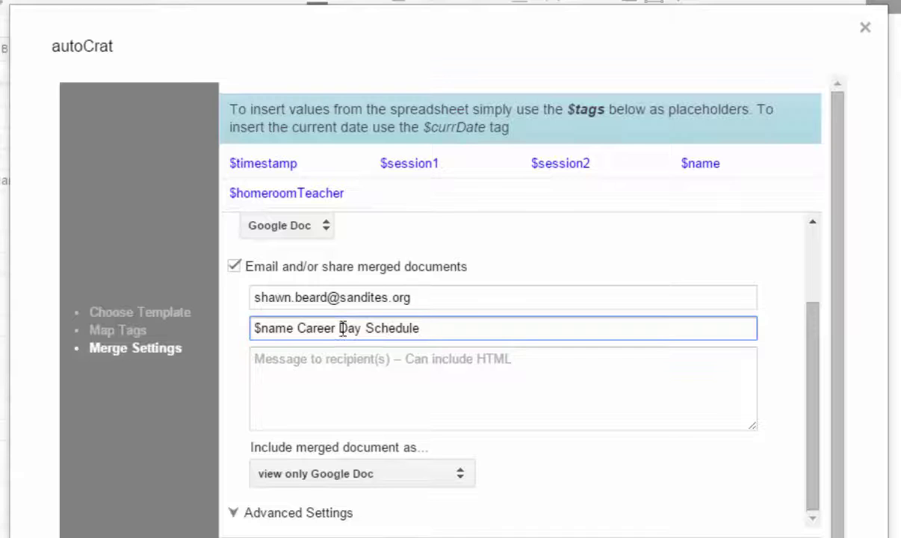
click(333, 372)
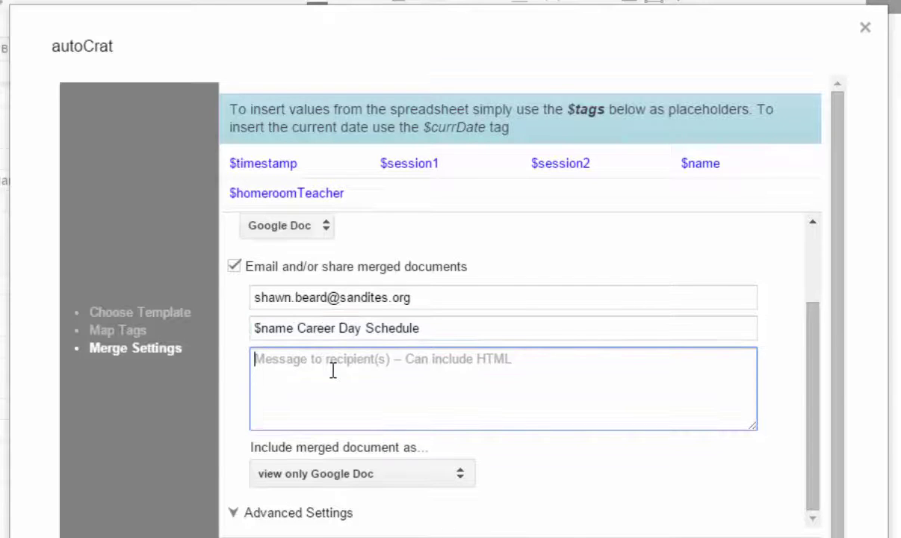
text(Thank you for participating in Career Day.  Please view your attached Career Day schedule.  Print this schedule and bring it with you to each session.  Mr. Beard)
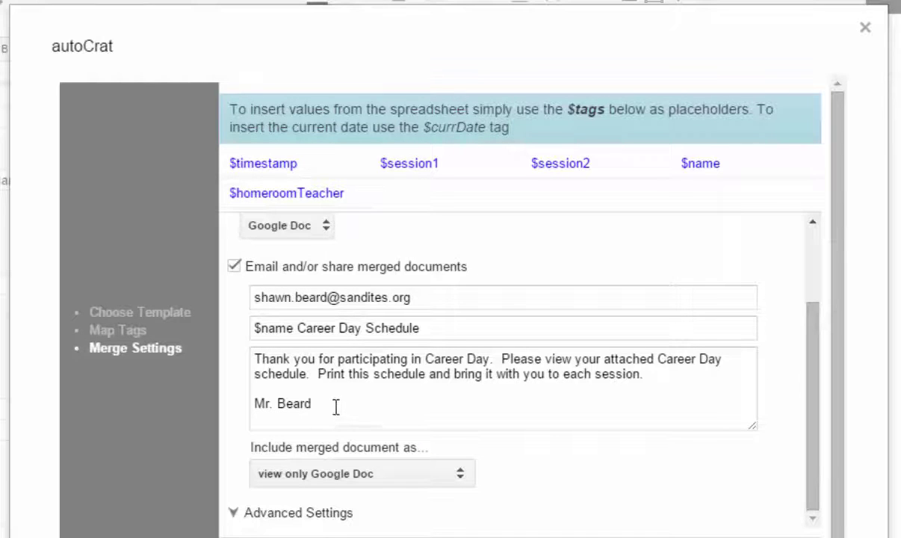
Step: Finish the recipient address and keep view-only Google Doc as the attachment format
click(420, 300)
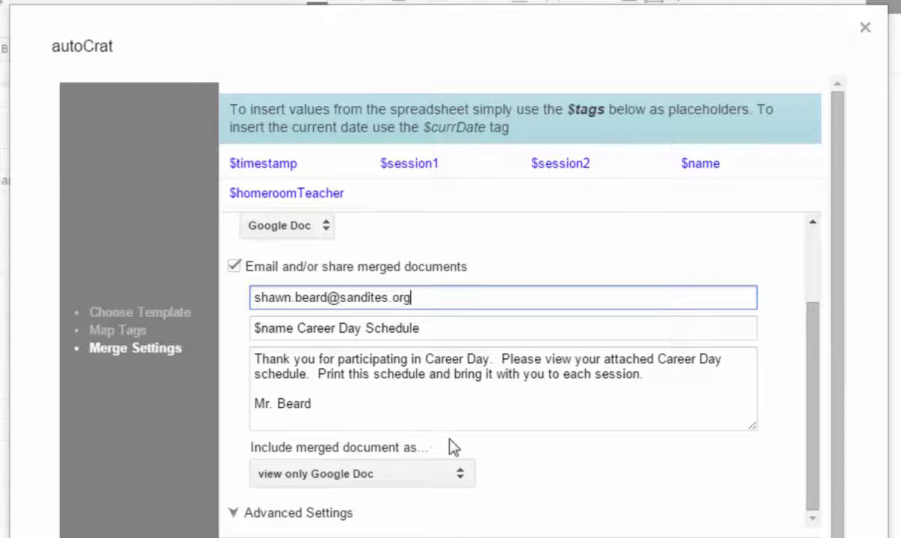
click(765, 366)
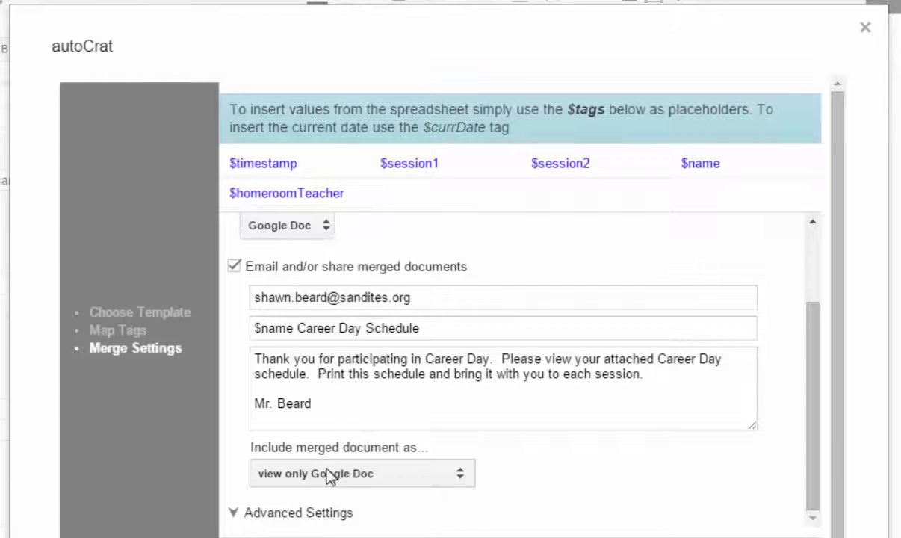
click(462, 475)
click(373, 517)
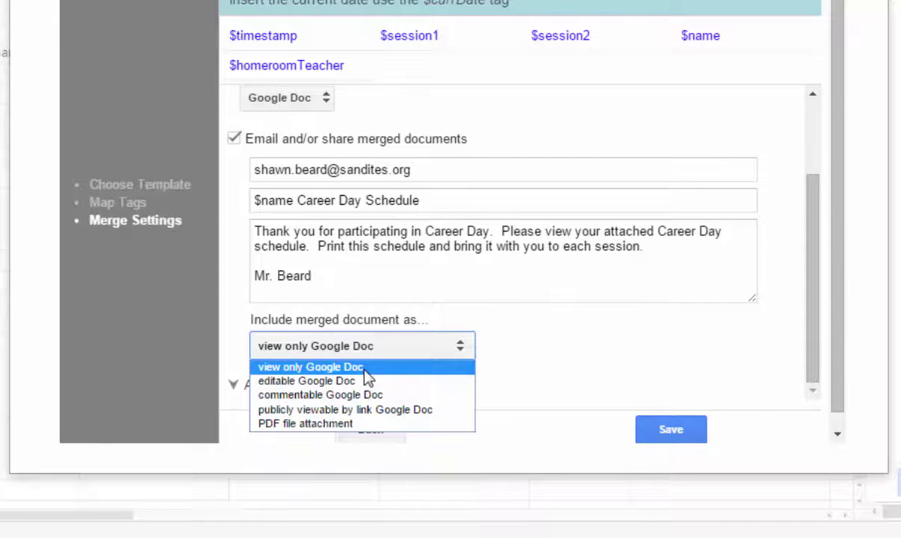
click(366, 373)
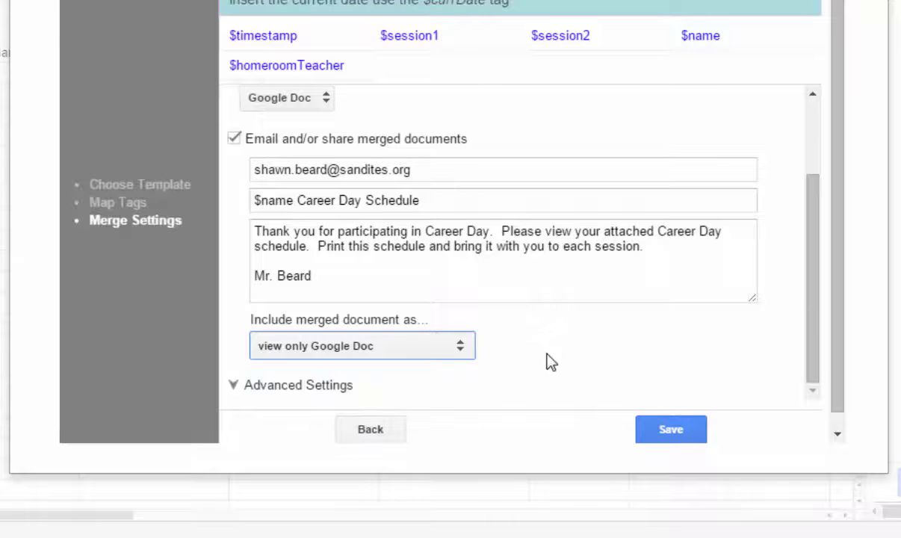
click(247, 389)
Step: Scroll through the advanced settings, then switch to the Career Day folder in Drive
scroll(472, 374, down, 4)
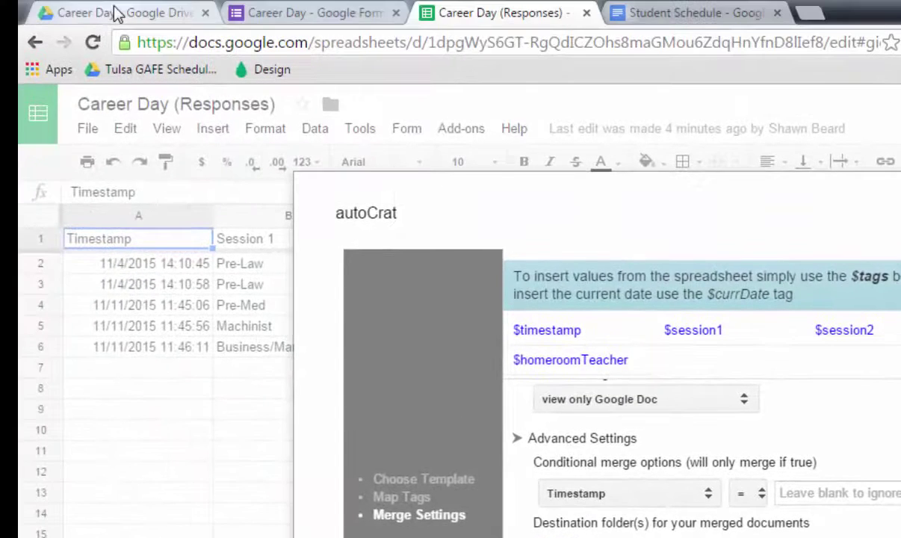
click(115, 13)
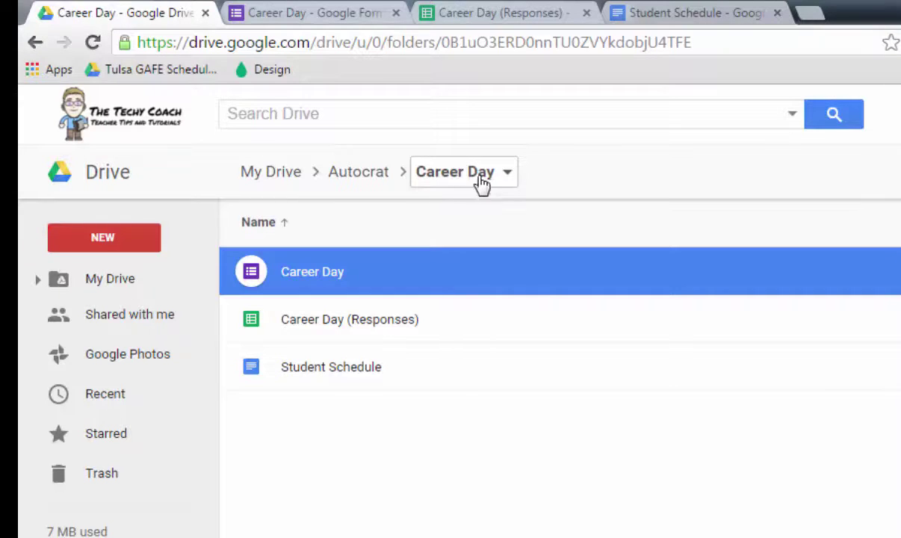
Step: Create a folder named 'Merged Documents - Career Day' inside the Career Day folder
click(104, 237)
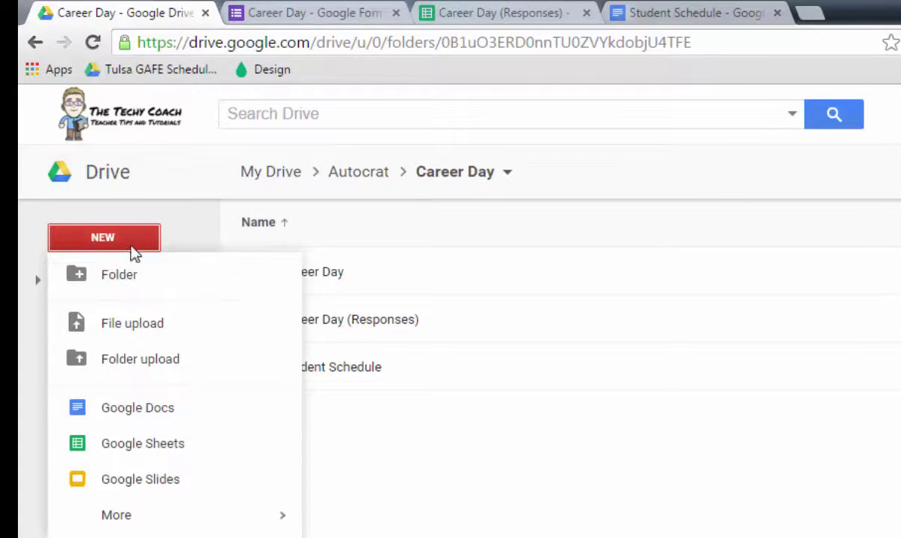
click(131, 260)
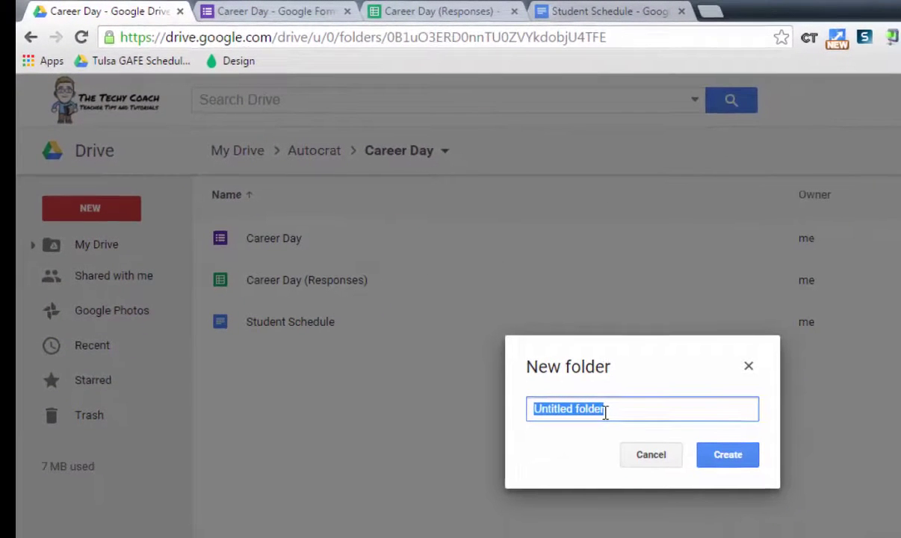
text(Merged Docu)
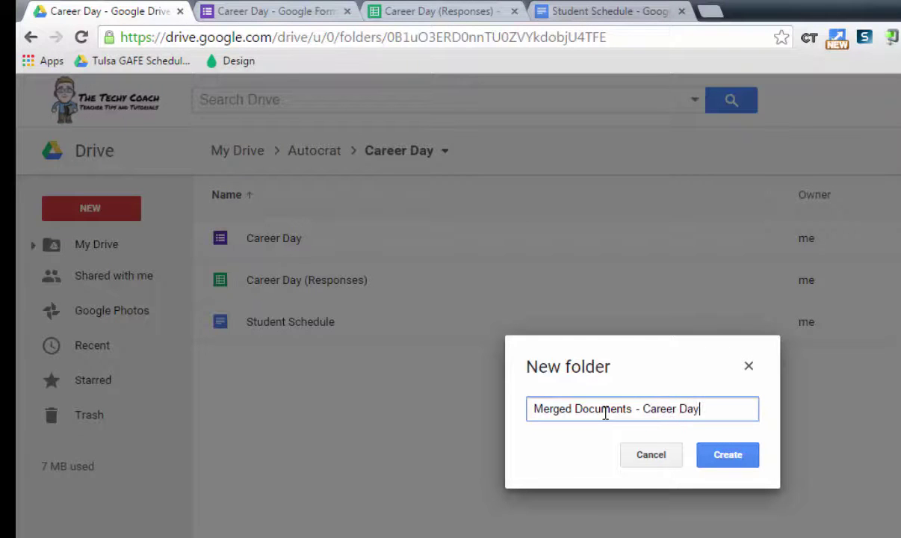
text(ments - Career Day)
click(726, 453)
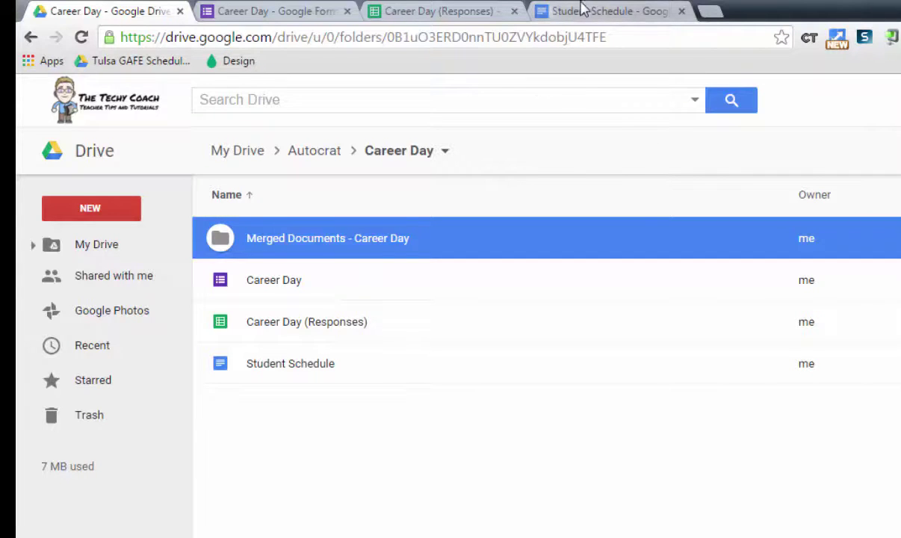
click(406, 10)
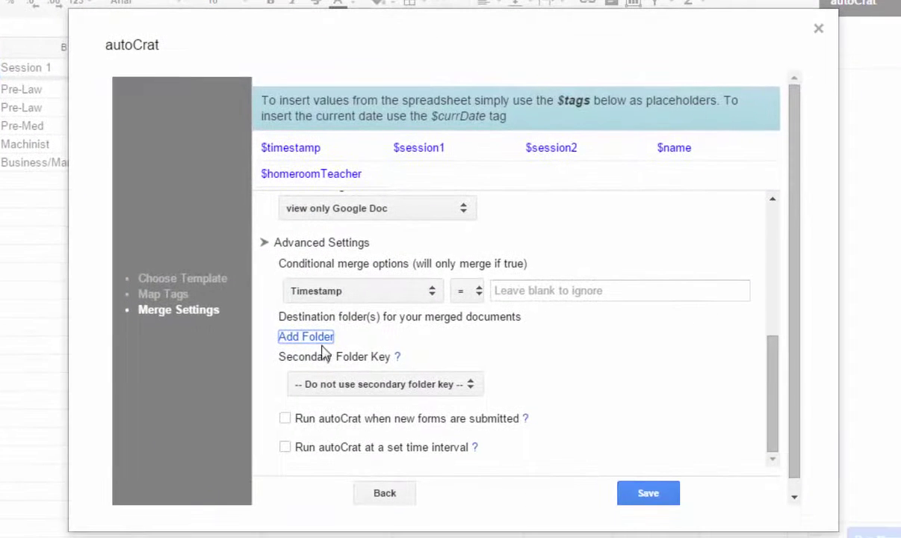
Step: Set the merge output folder to 'Merged Documents - Career Day'
click(306, 336)
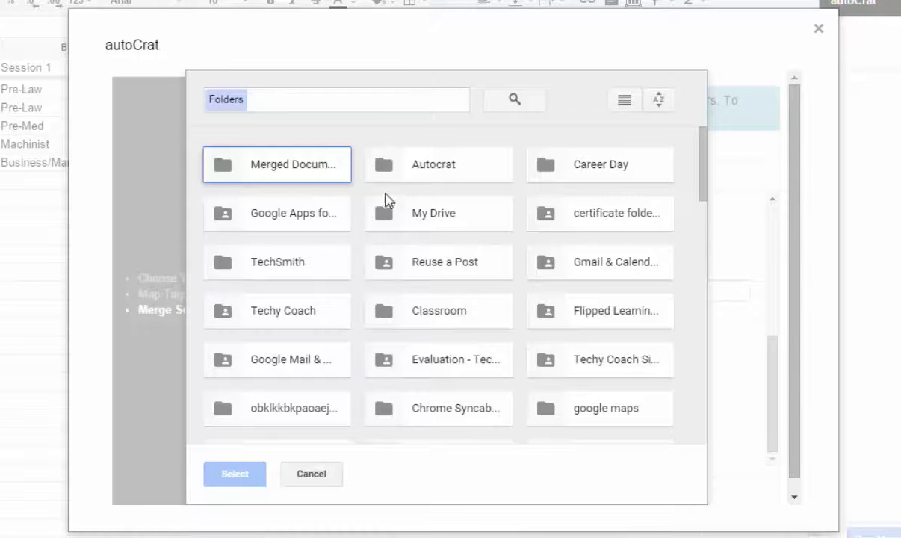
click(258, 174)
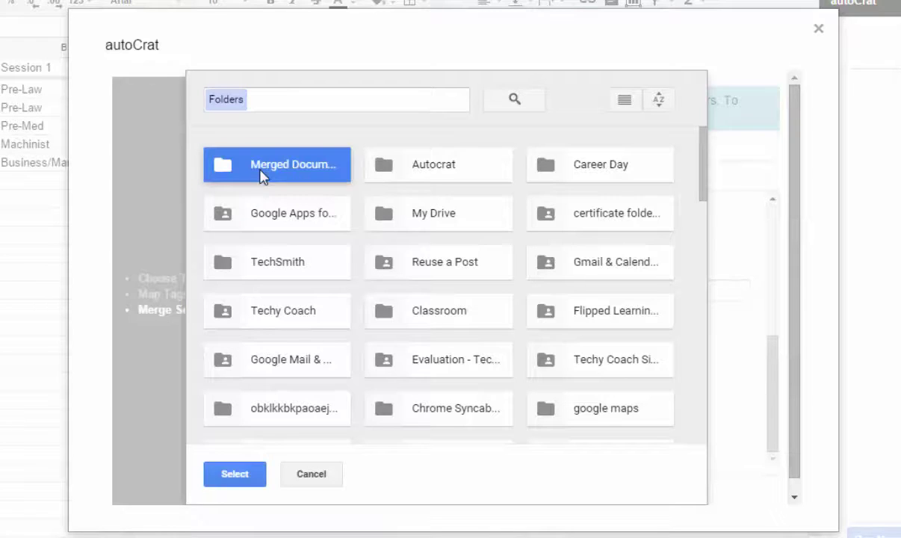
click(242, 484)
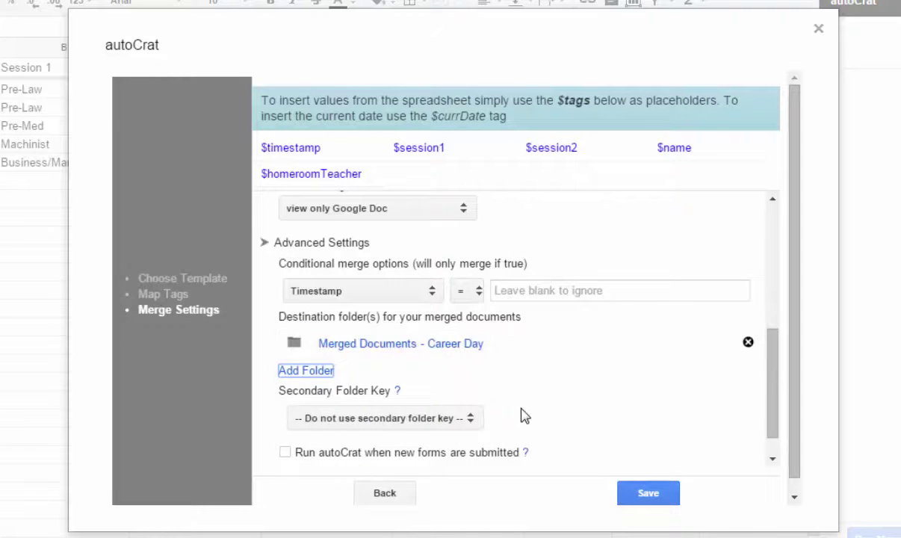
Step: Enable running autoCrat on each new form submission and save the job settings
scroll(518, 410, down, 2)
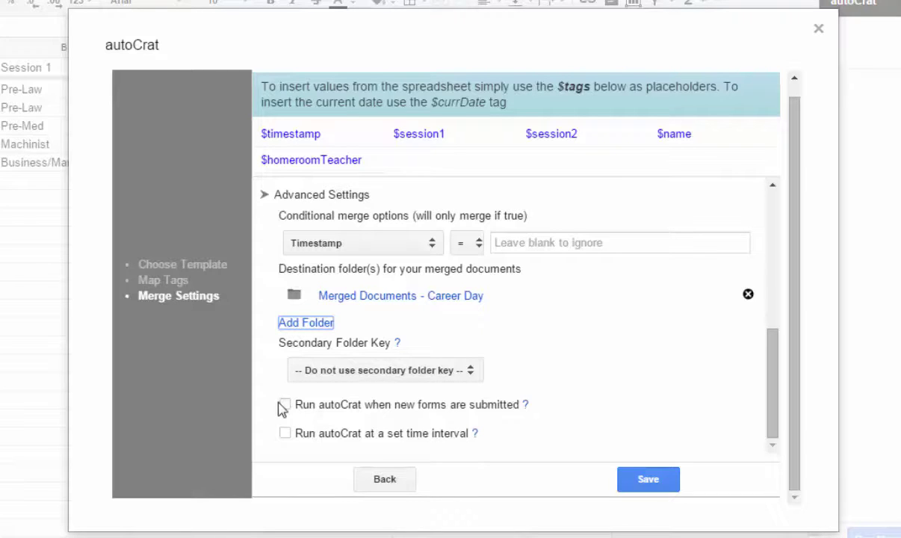
click(286, 405)
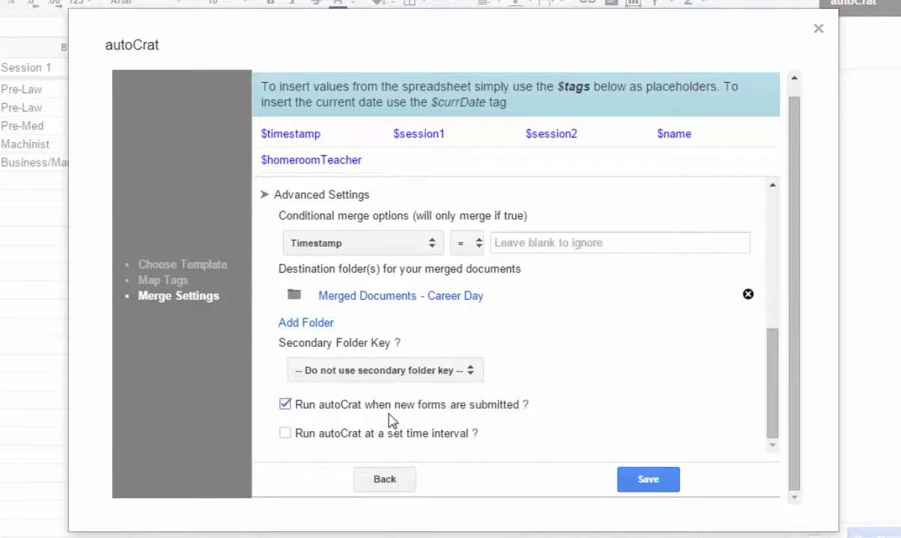
click(644, 482)
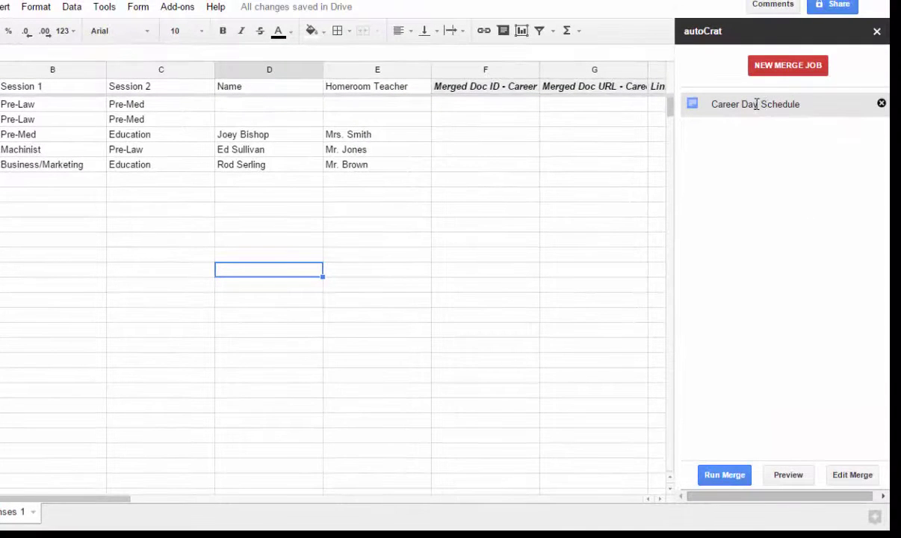
Step: Run the Career Day Schedule merge and view the merged doc IDs, links and statuses
click(756, 103)
click(713, 476)
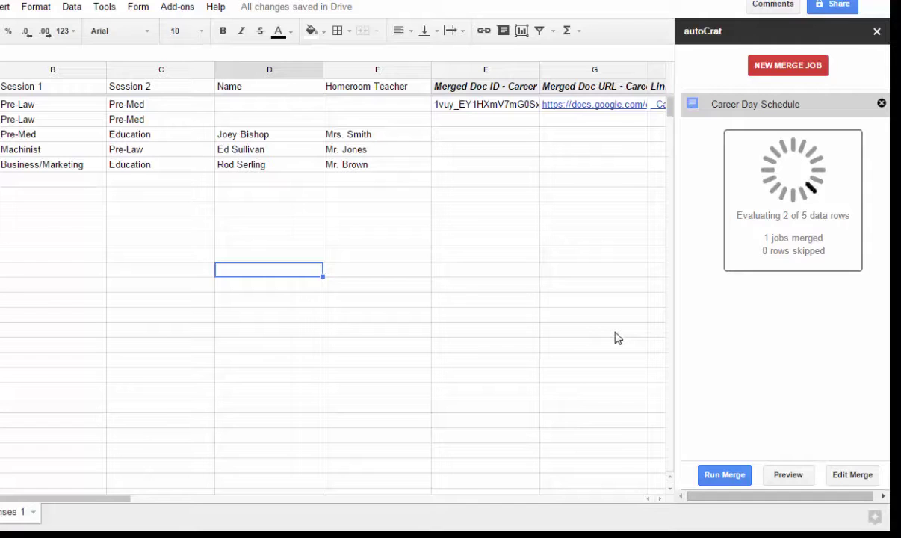
drag(129, 499, 315, 493)
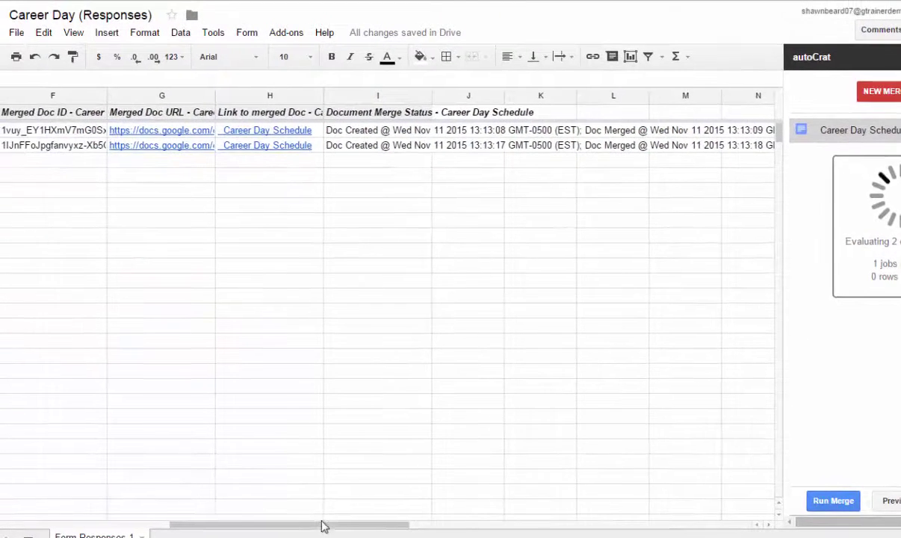
drag(214, 504, 177, 506)
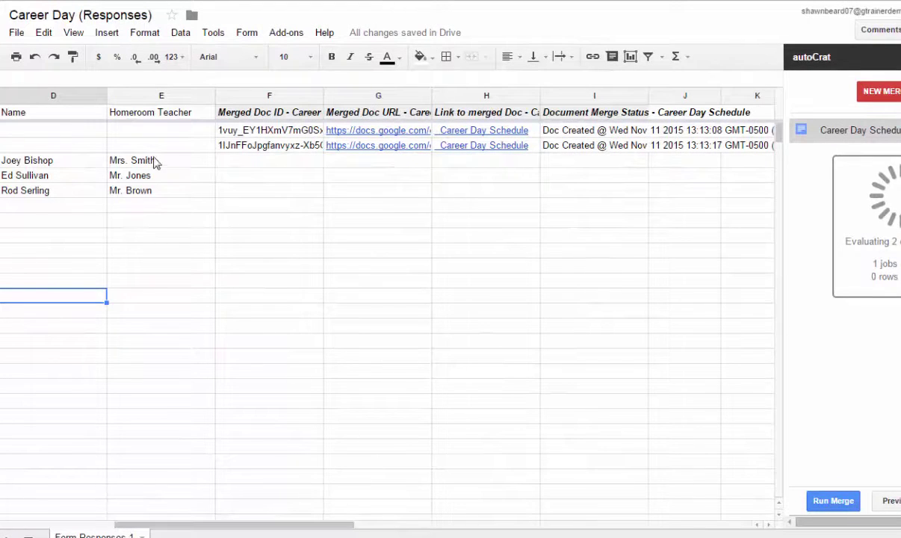
mouse_move(340, 146)
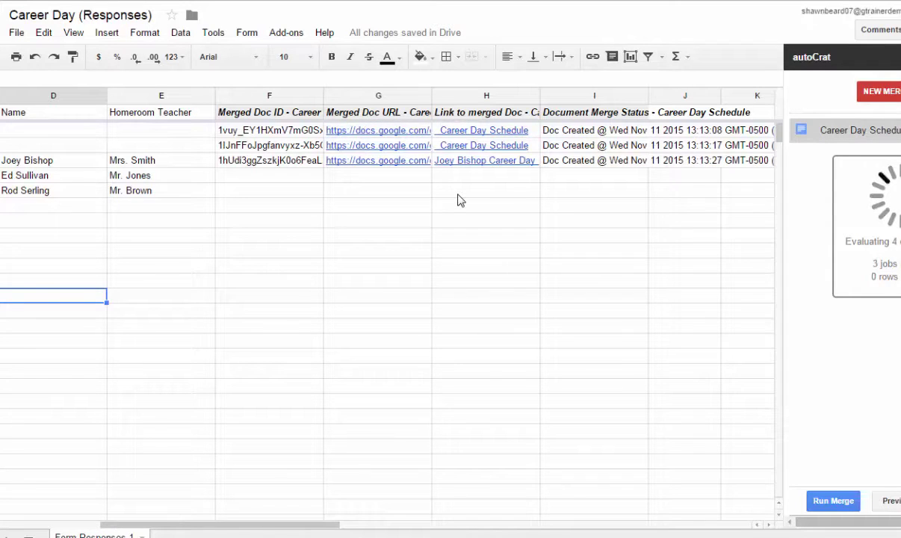
mouse_move(467, 170)
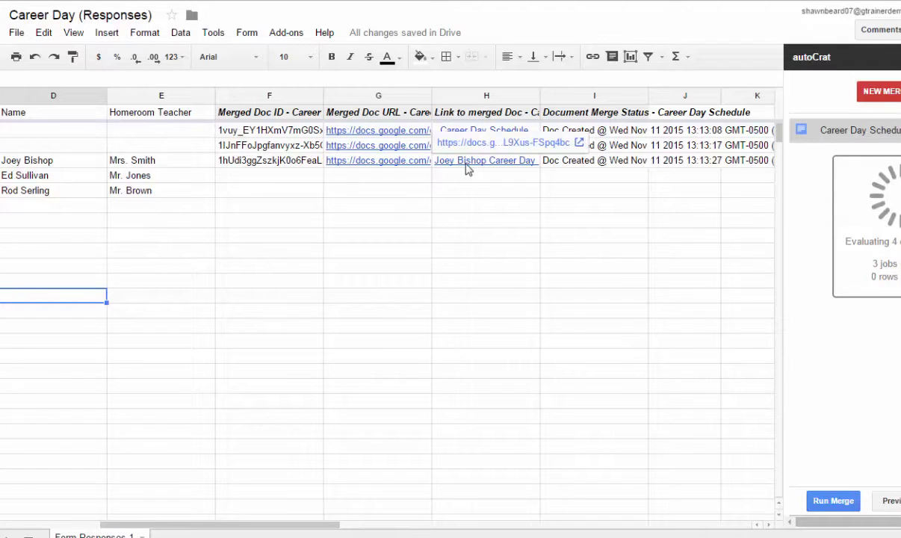